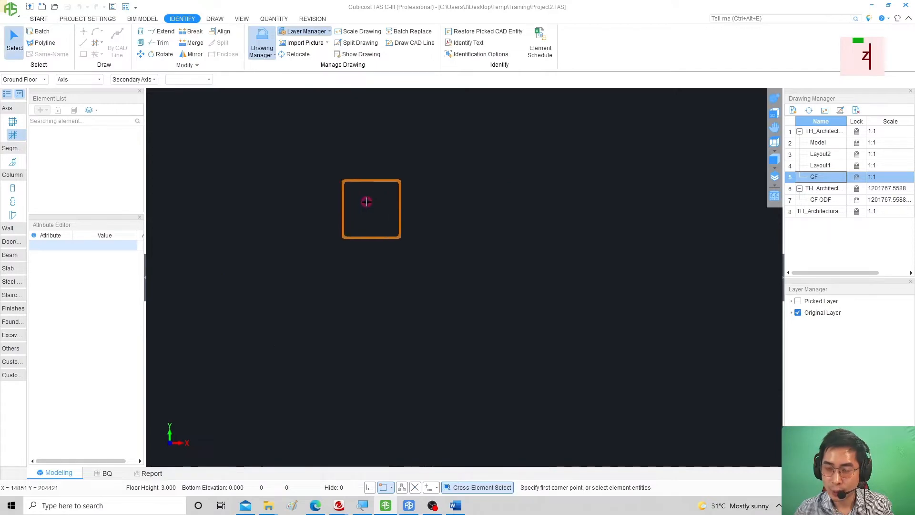
Toggle the imported GF drawing back into display and inspect the upper part of the ground floor plan
key(z)
key(z)
scroll(245, 151, up, 2)
scroll(247, 151, up, 2)
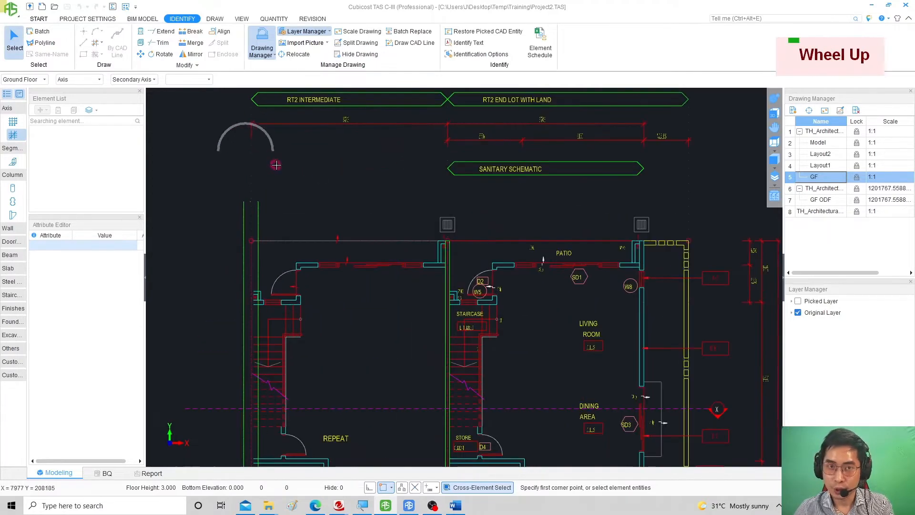
scroll(277, 167, up, 2)
middle_drag(337, 205, 243, 202)
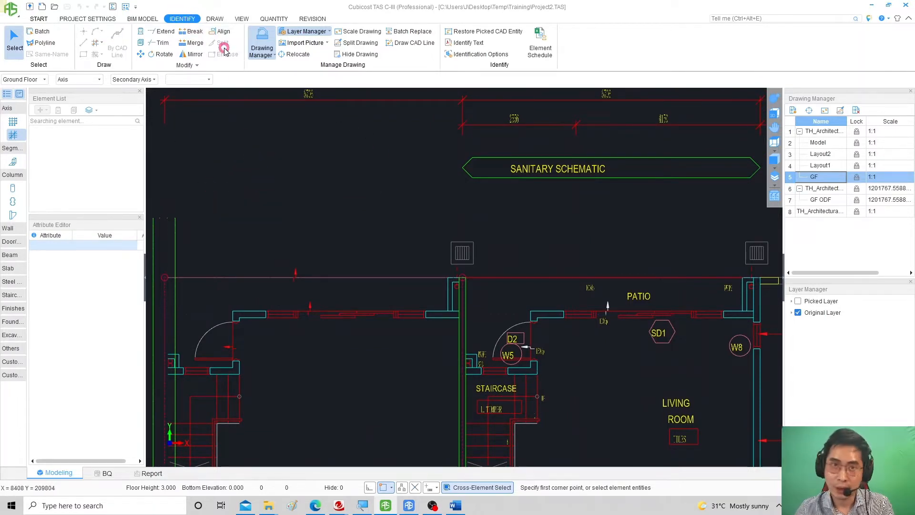
middle_click(230, 148)
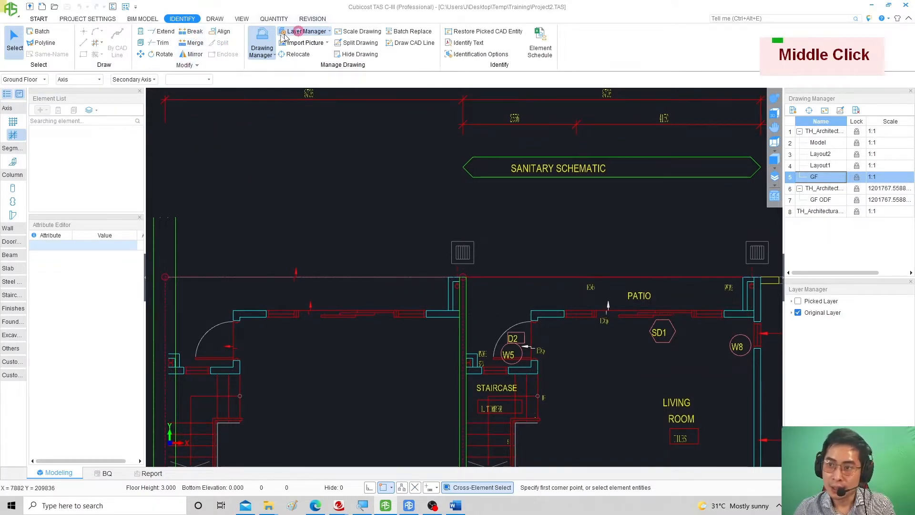
Pick the axis lines of the ground floor drawing by layer for the Axis Grid element
click(15, 123)
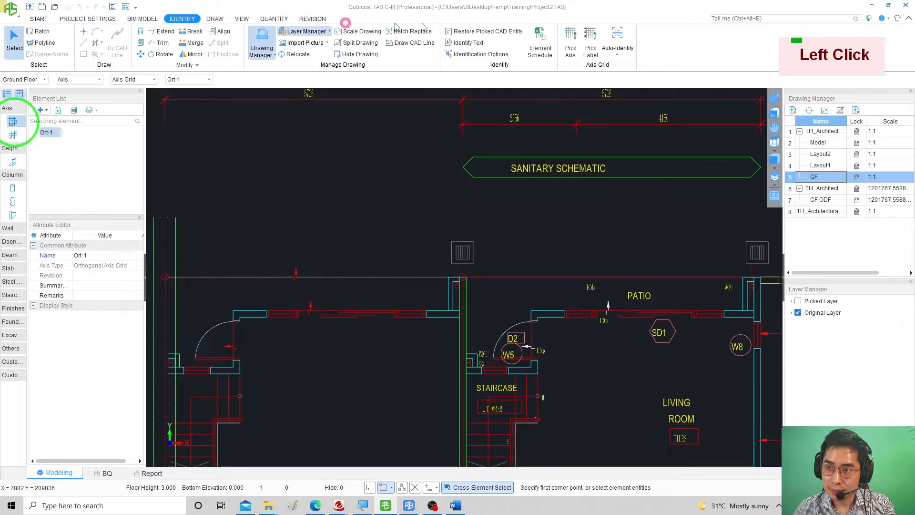
click(572, 45)
middle_drag(350, 208, 350, 204)
middle_drag(162, 172, 188, 189)
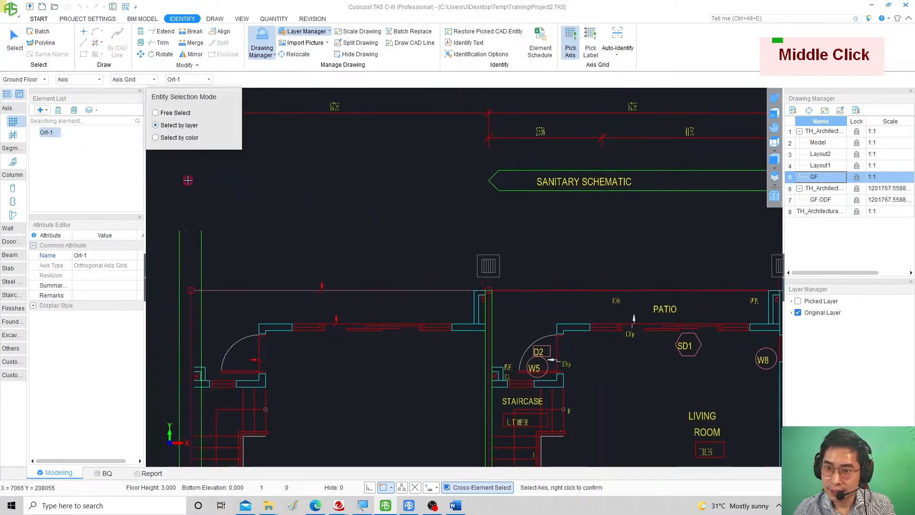
click(189, 177)
scroll(286, 143, down, 3)
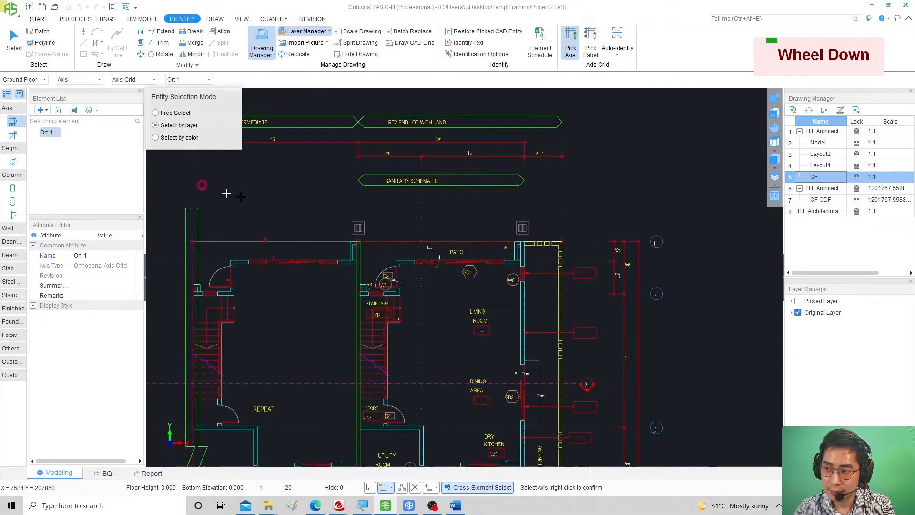
scroll(525, 209, up, 3)
right_click(532, 210)
Pick the axis labels along the right side of the ground floor plan, selecting by layer
click(591, 46)
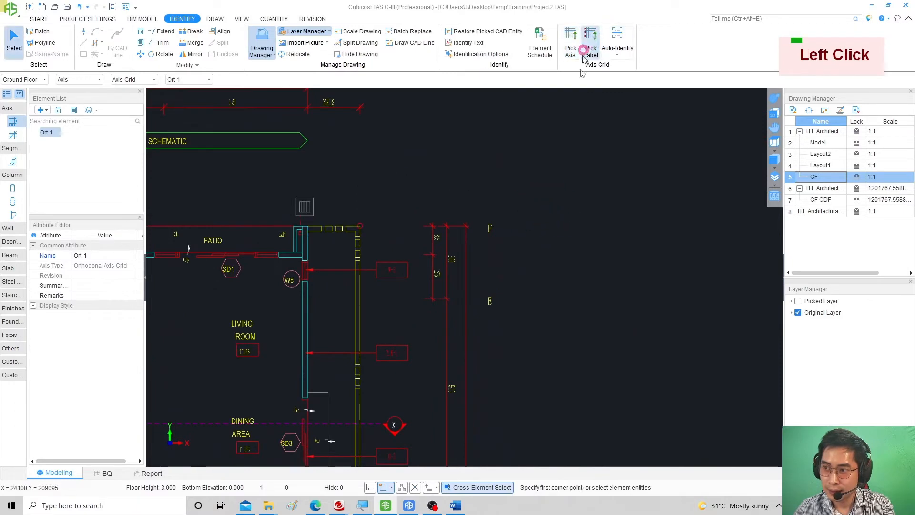
mouse_move(559, 366)
middle_down()
mouse_move(545, 327)
mouse_move(485, 308)
middle_up()
scroll(428, 178, down, 2)
scroll(428, 178, down, 3)
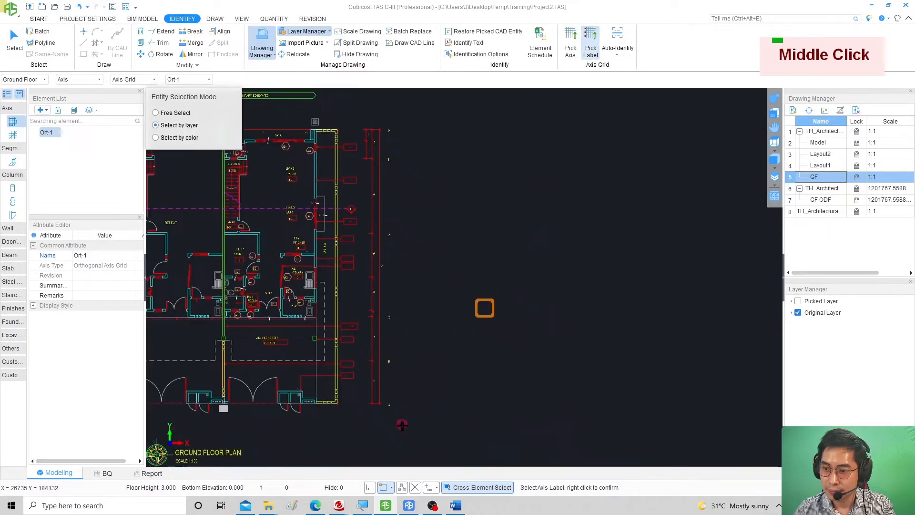
mouse_move(423, 422)
mouse_down()
mouse_move(405, 362)
mouse_move(401, 147)
mouse_up()
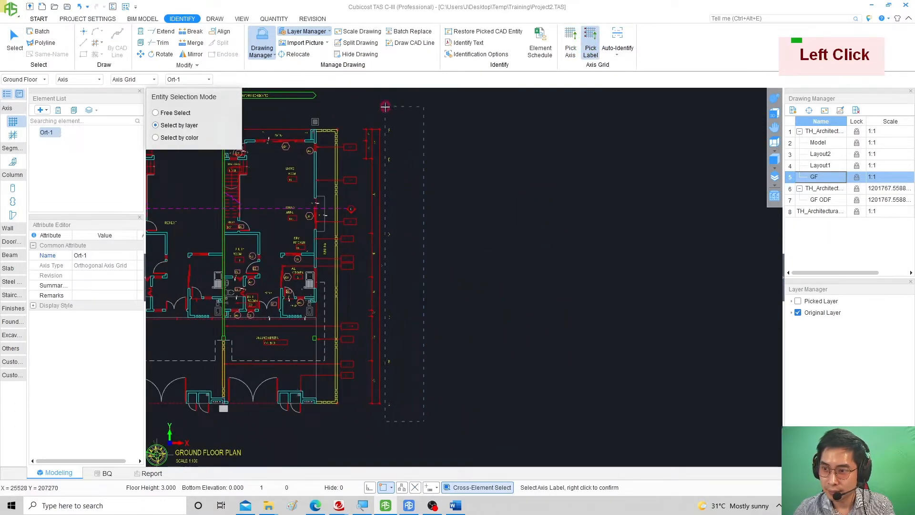
drag(385, 107, 385, 108)
scroll(398, 127, up, 2)
right_click(408, 133)
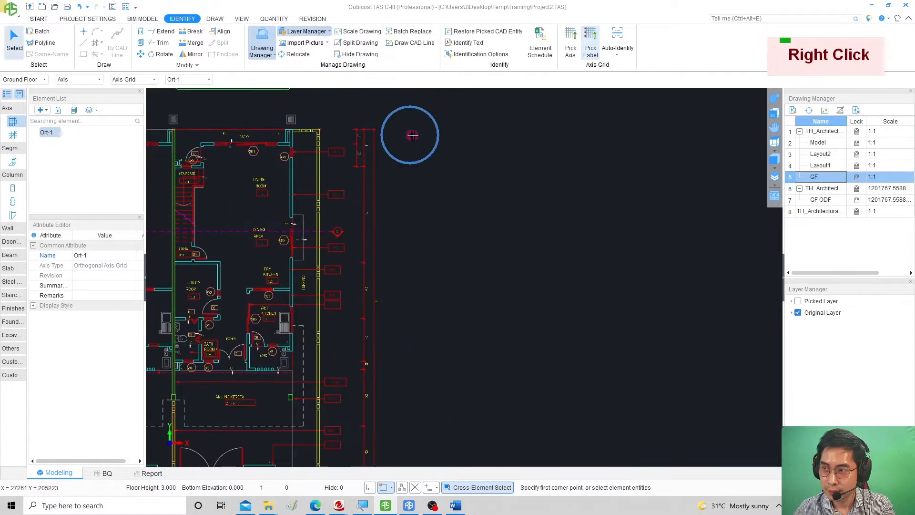
Auto-identify the axis grid from the picked axes and labels, and save the project
click(610, 34)
middle_drag(259, 206, 425, 316)
scroll(361, 280, up, 2)
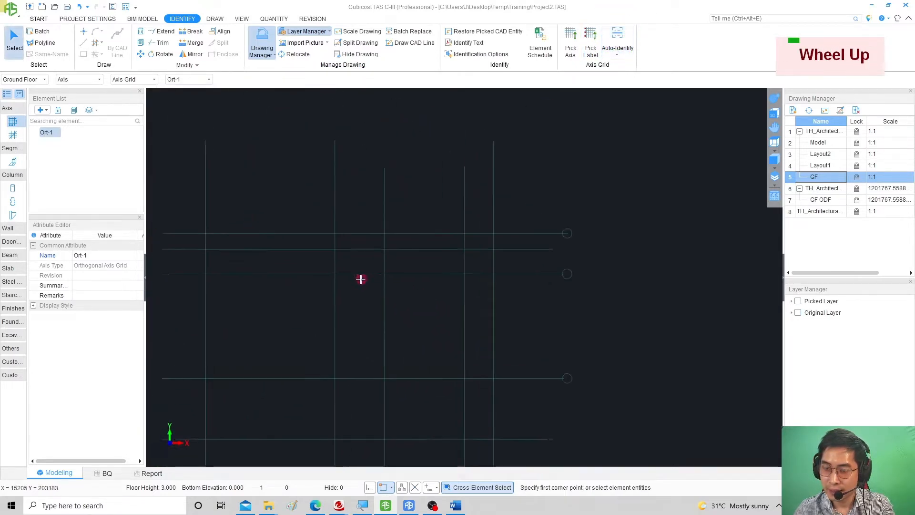
middle_click(361, 279)
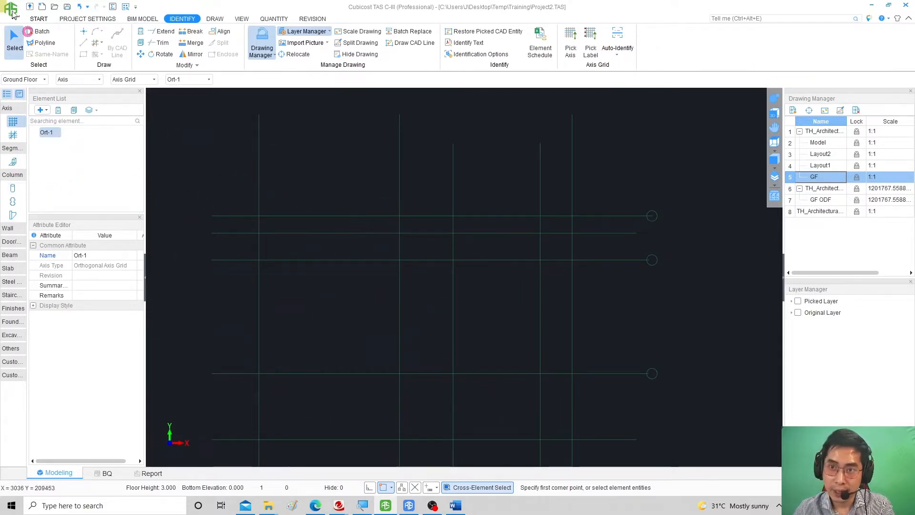
click(67, 8)
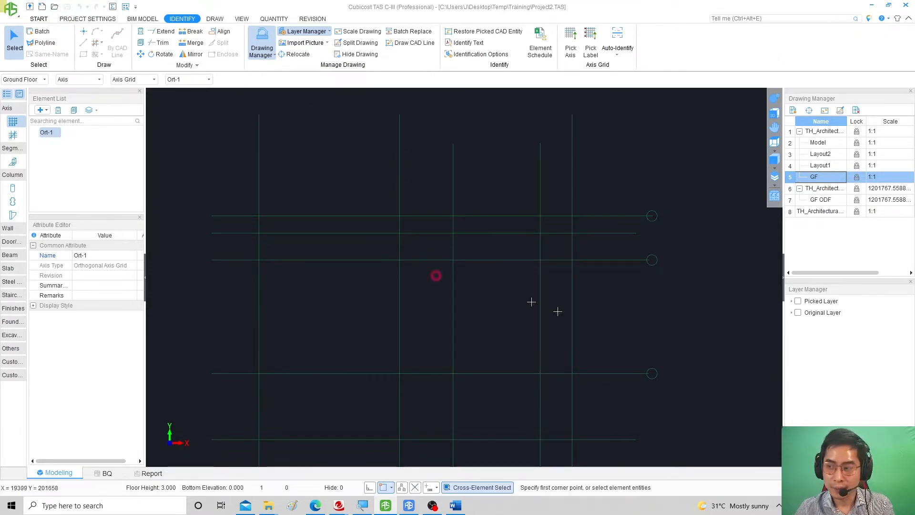
Examine the identified axis grid lines and label bubbles across the ground floor
middle_drag(605, 319, 533, 310)
middle_drag(587, 276, 579, 242)
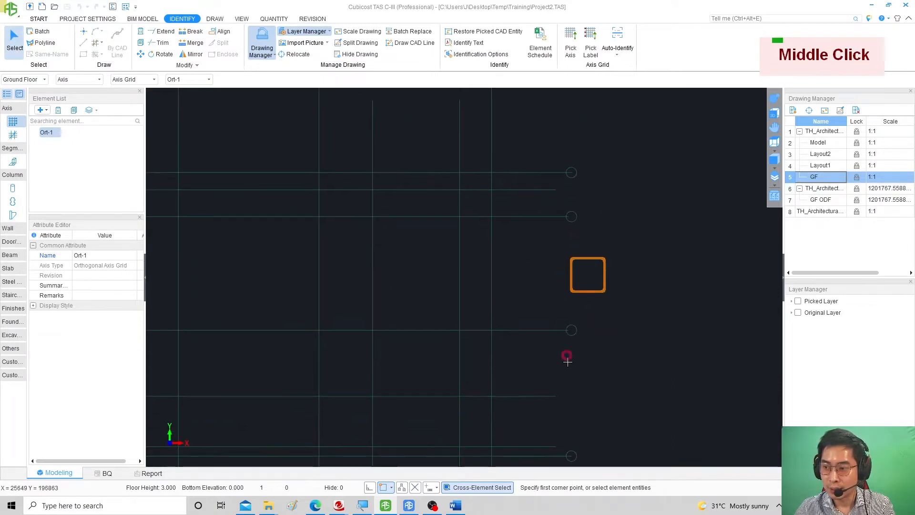
mouse_move(567, 362)
middle_down()
mouse_move(545, 190)
mouse_move(564, 351)
middle_up()
middle_drag(512, 258, 523, 331)
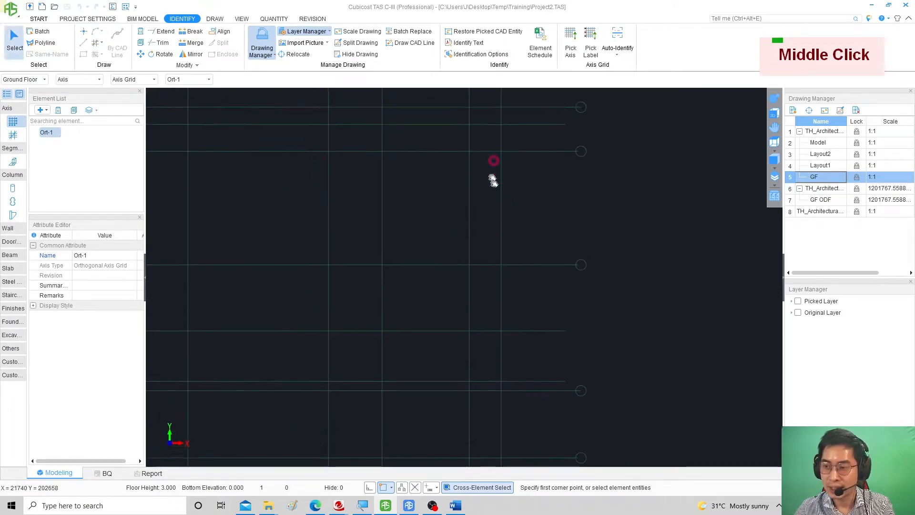
mouse_move(492, 180)
middle_down()
mouse_move(507, 217)
mouse_move(552, 198)
middle_up()
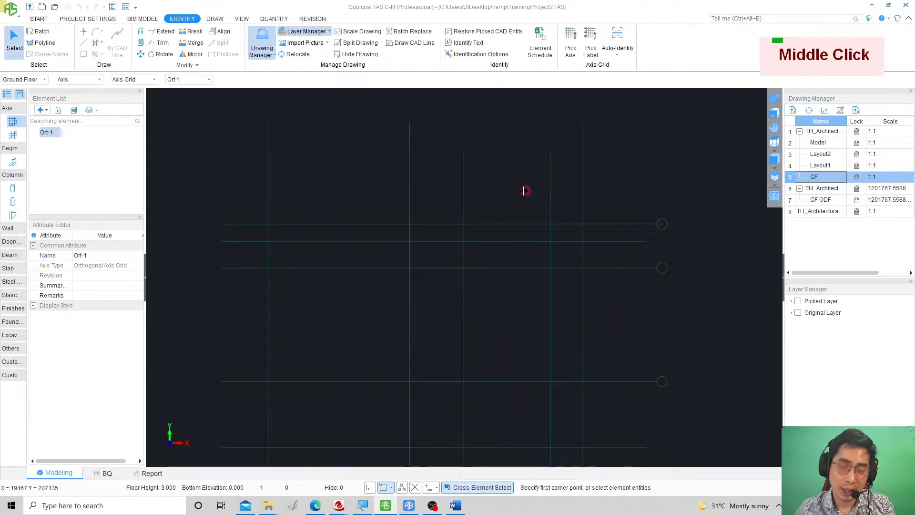
mouse_move(639, 326)
mouse_down()
mouse_move(222, 118)
mouse_move(638, 325)
mouse_up()
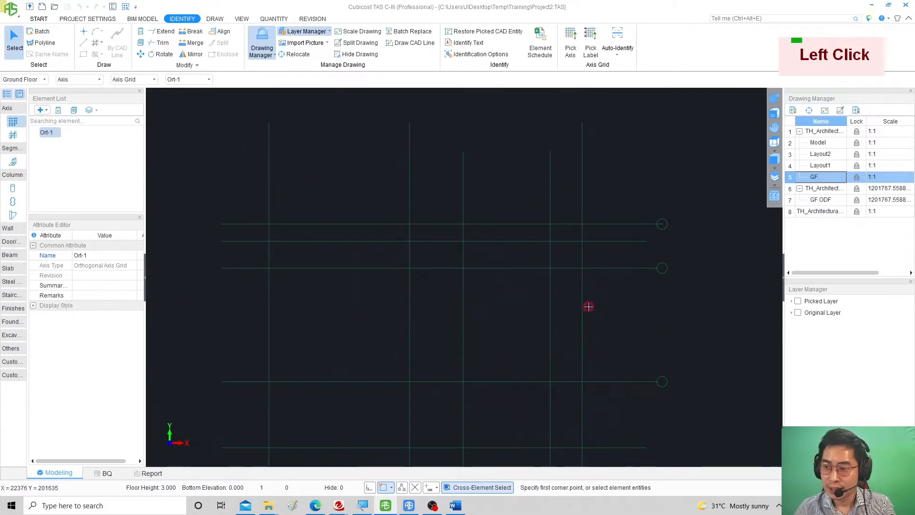
middle_drag(589, 306, 566, 288)
mouse_move(598, 299)
mouse_down()
mouse_move(204, 113)
mouse_move(597, 299)
mouse_up()
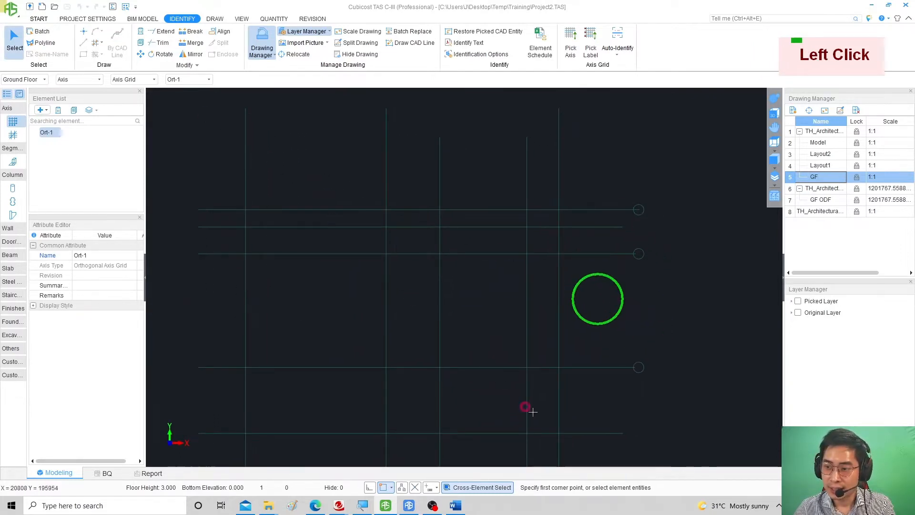
middle_drag(532, 411, 522, 202)
middle_drag(251, 123, 284, 266)
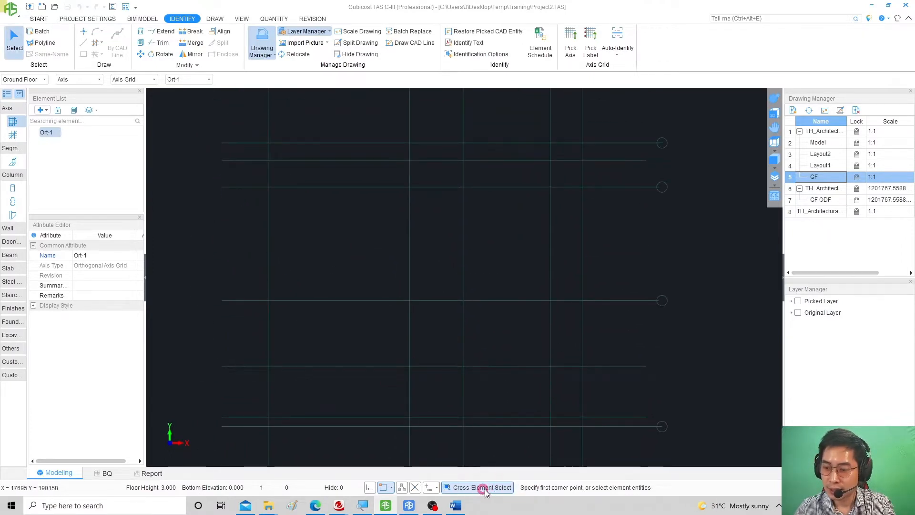
Try box-selecting the axis grid with Cross-Element Select turned off, and turn the option back on
click(492, 488)
middle_drag(557, 321, 548, 304)
scroll(548, 305, down, 2)
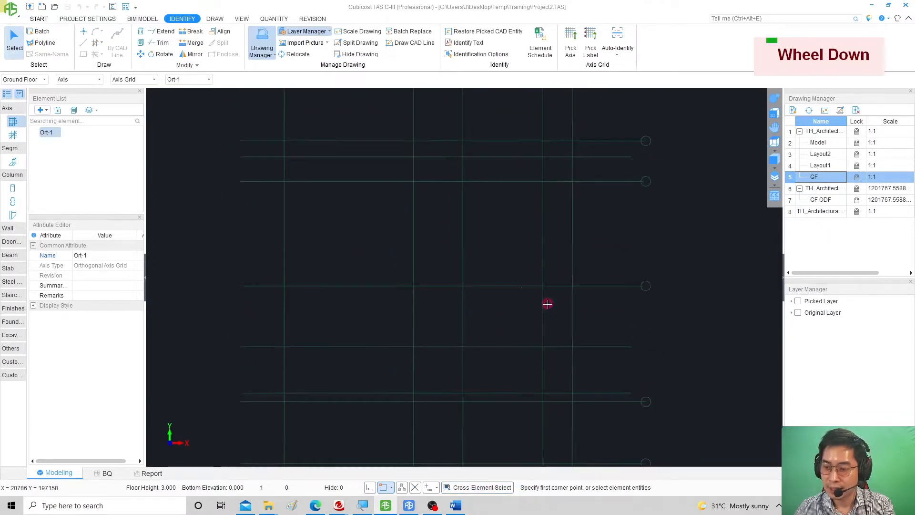
drag(659, 346, 223, 89)
middle_drag(506, 265, 499, 271)
click(488, 491)
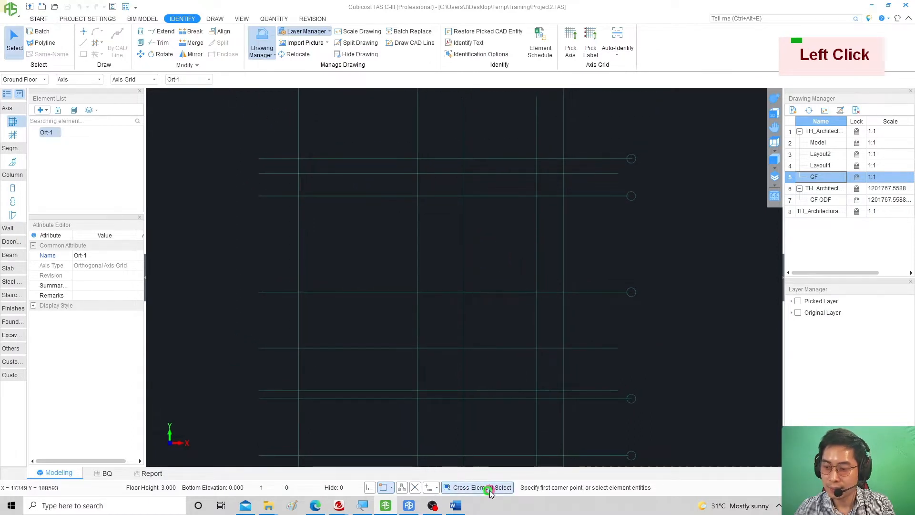
click(489, 490)
Switch to the Column element, hide the CAD drawing and try box-selecting the axis grid
click(14, 189)
click(491, 491)
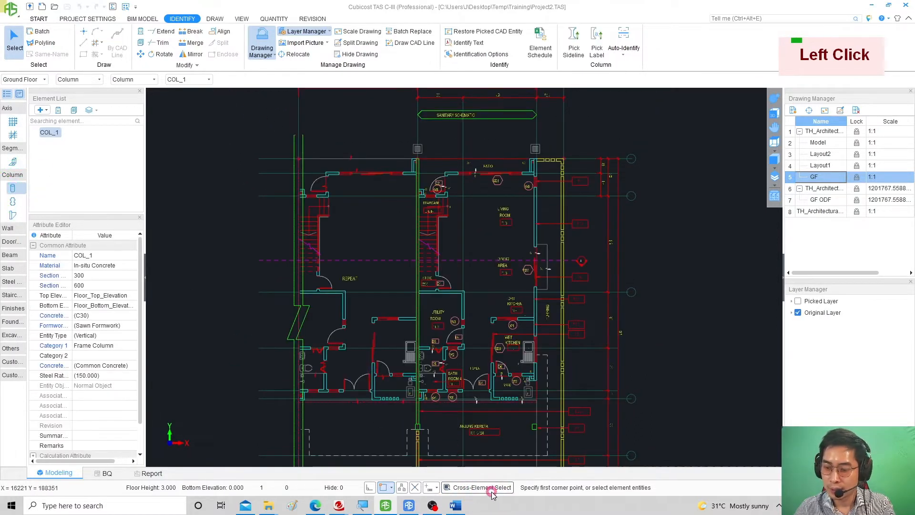
middle_drag(500, 265, 497, 277)
key(z)
drag(667, 329, 309, 102)
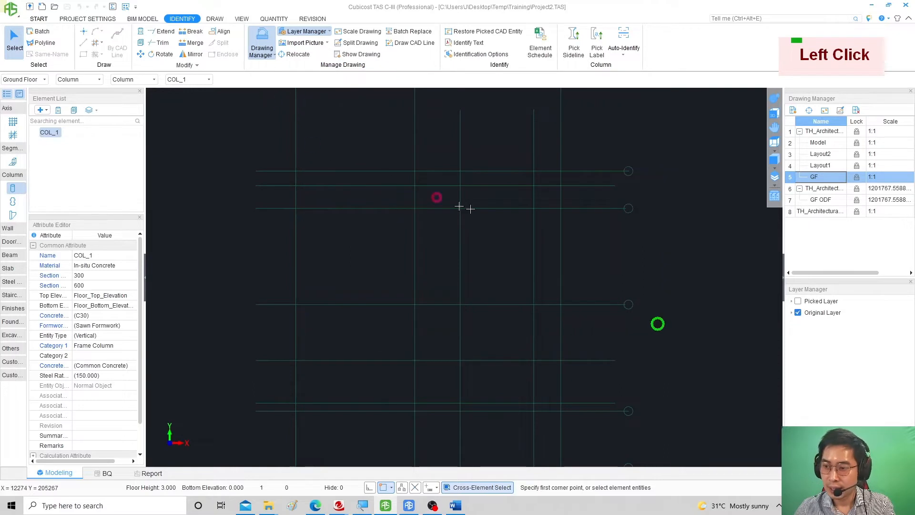
middle_drag(485, 206, 485, 209)
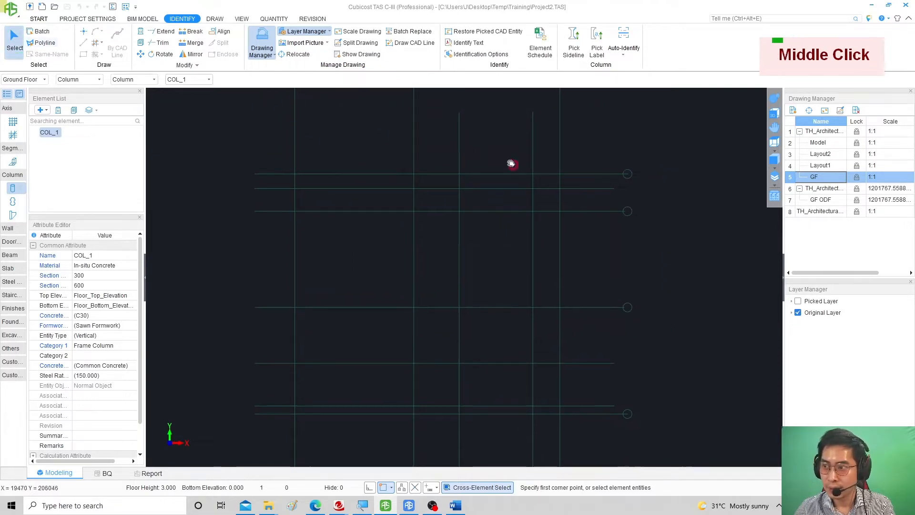
middle_drag(510, 163, 511, 165)
Try to restore the picked axis entities to the Axis Grid's original drawing with Restore Picked CAD Entity, selecting by layer
click(13, 122)
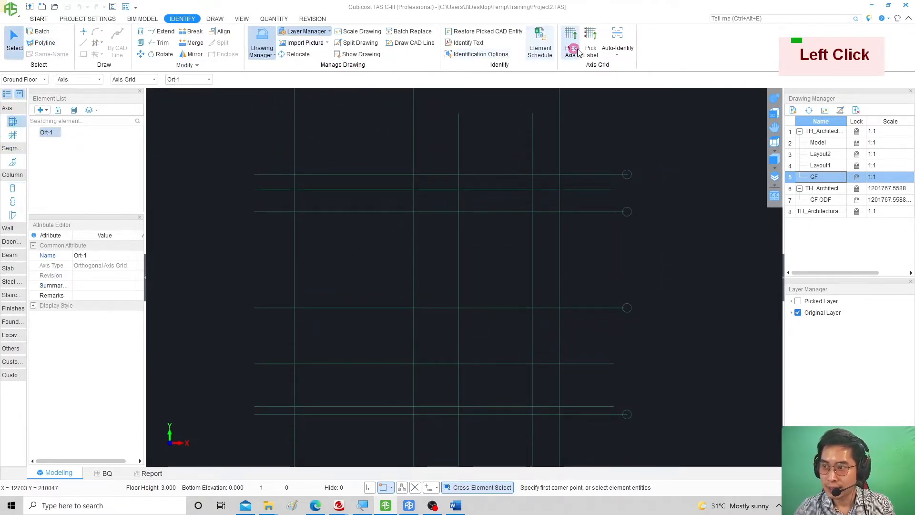
click(470, 34)
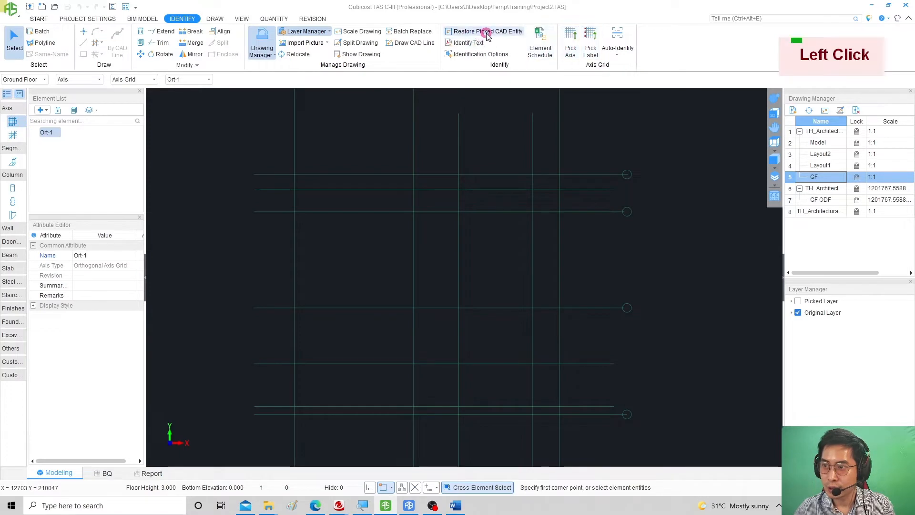
middle_drag(508, 209, 509, 219)
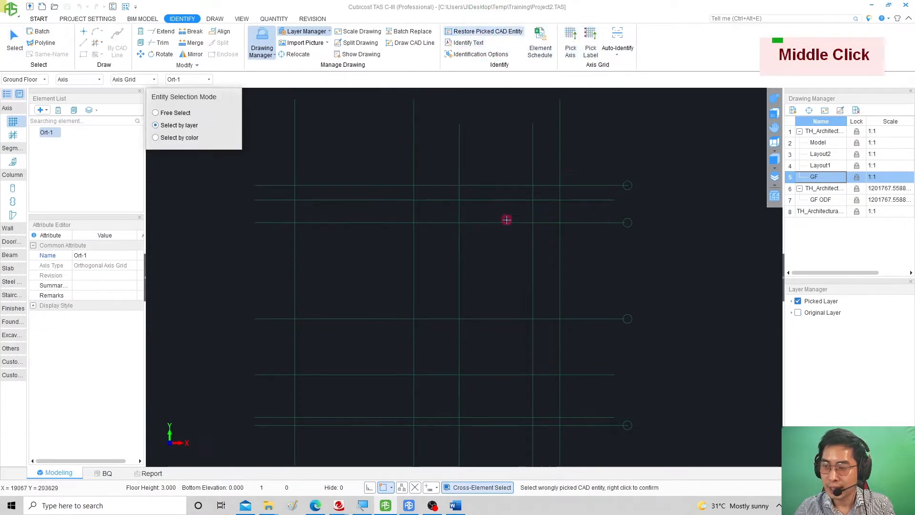
drag(625, 341, 299, 130)
middle_drag(625, 342, 610, 310)
drag(640, 409, 333, 116)
middle_drag(378, 184, 391, 223)
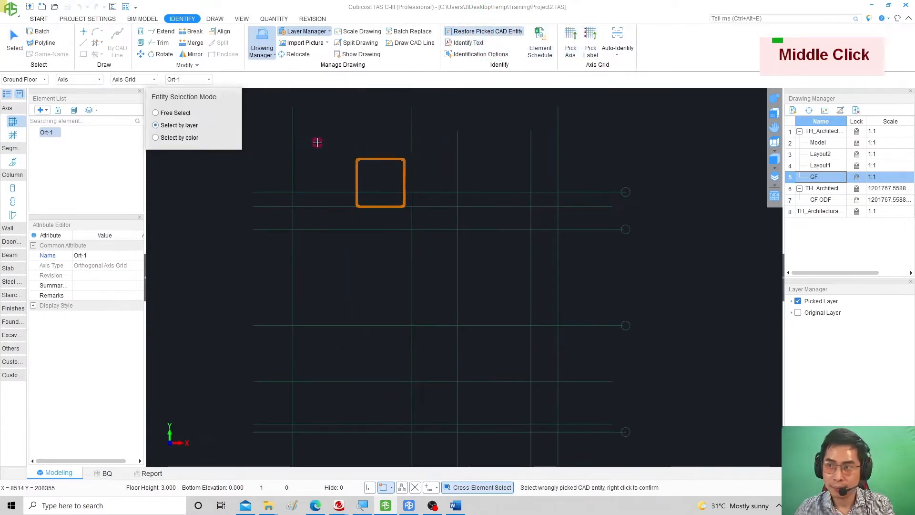
click(477, 24)
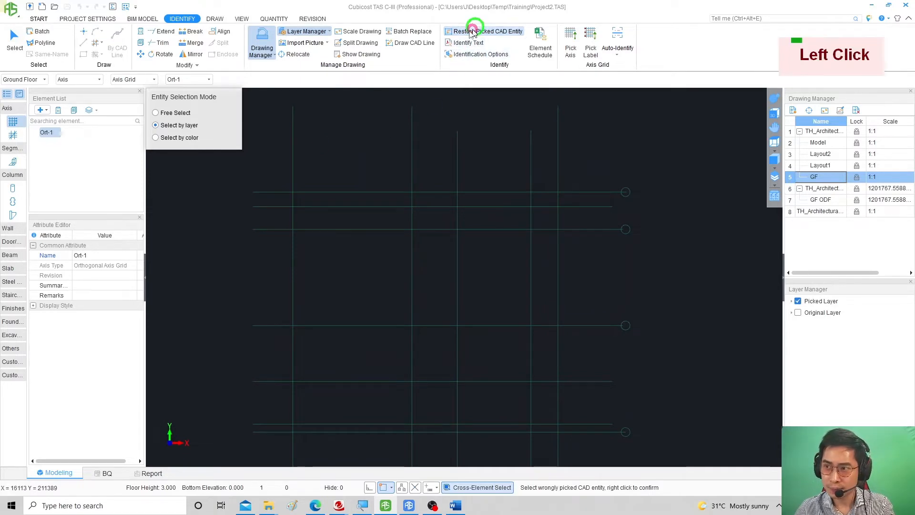
middle_click(315, 202)
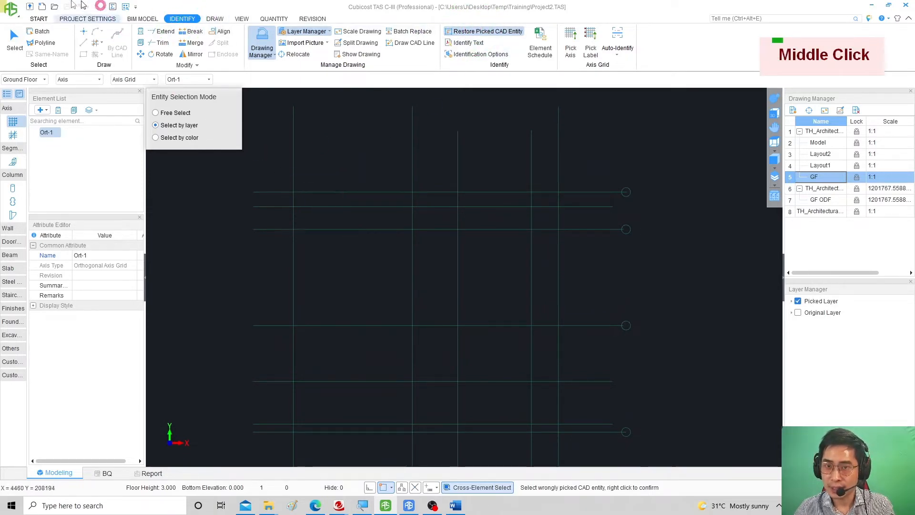
click(14, 41)
Switch the active element in the Axis group to Secondary Axis
scroll(157, 132, up, 1)
middle_drag(187, 165, 195, 174)
scroll(195, 175, up, 1)
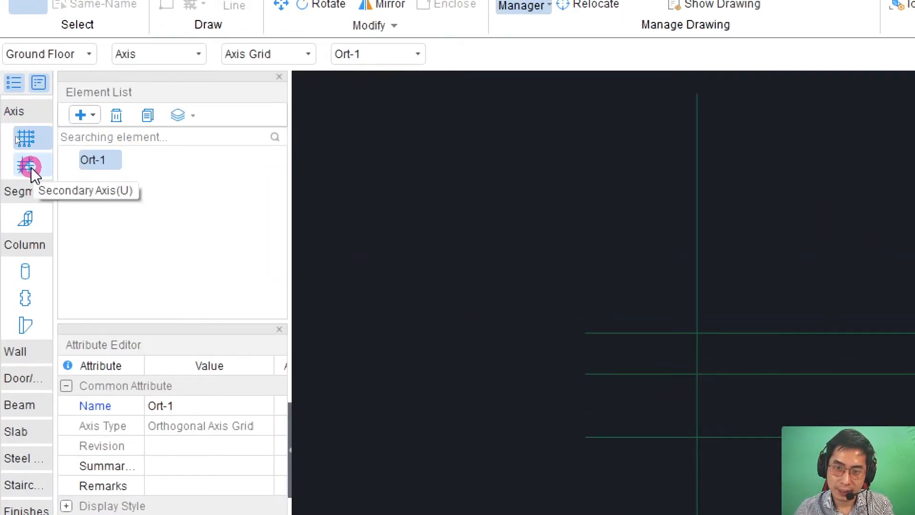
click(31, 109)
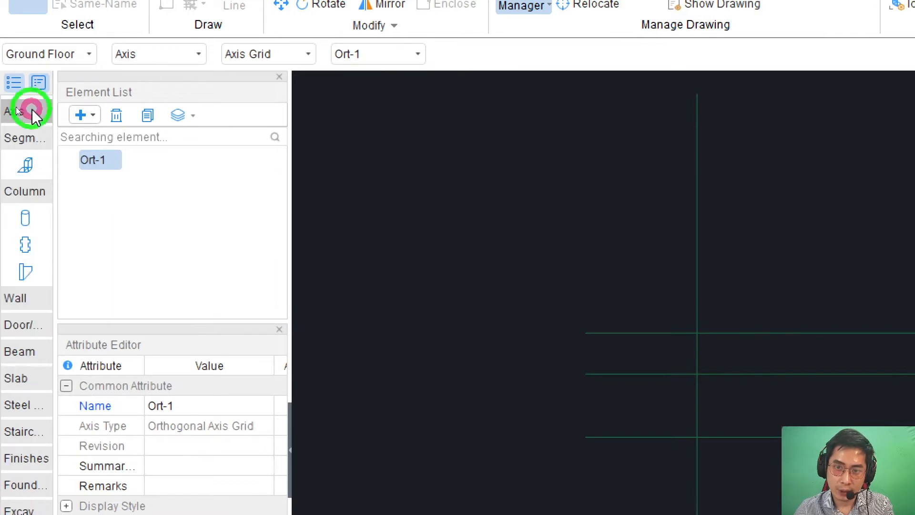
click(30, 109)
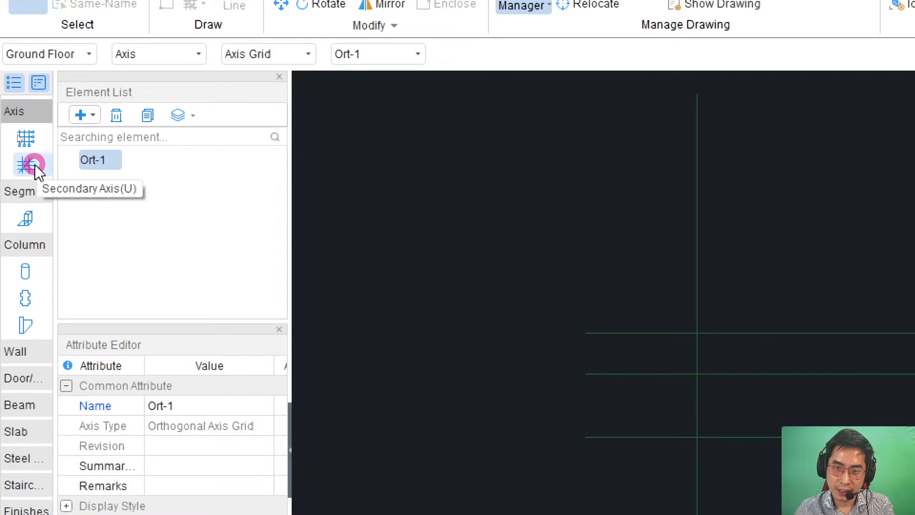
click(35, 165)
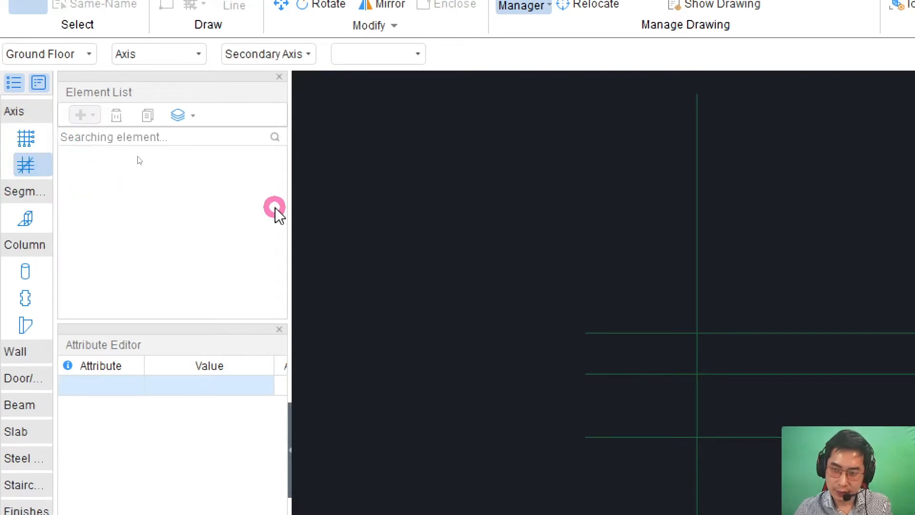
ctrl+alt+scroll(252, 207, down, 1)
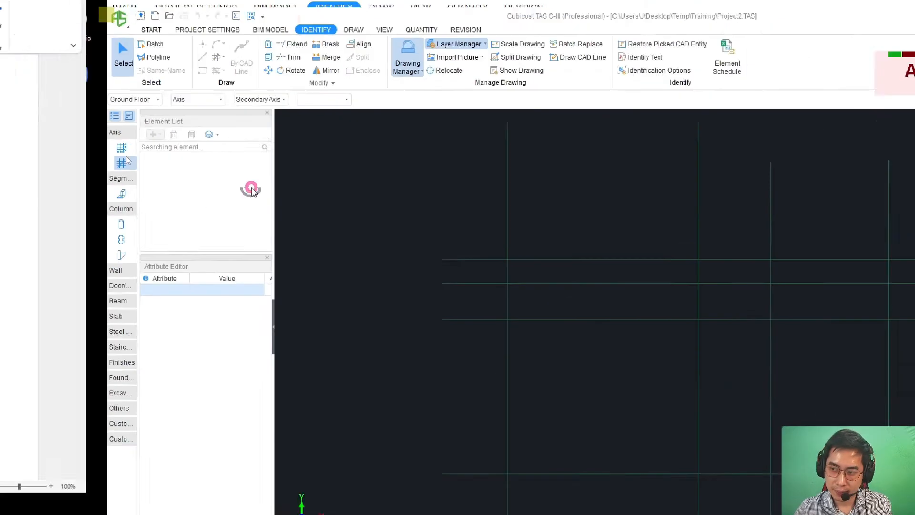
Delete the vertical secondary axes together with the three uppermost horizontal ones
mouse_move(620, 242)
middle_down()
mouse_move(477, 224)
mouse_move(432, 230)
middle_up()
scroll(446, 224, down, 2)
click(650, 333)
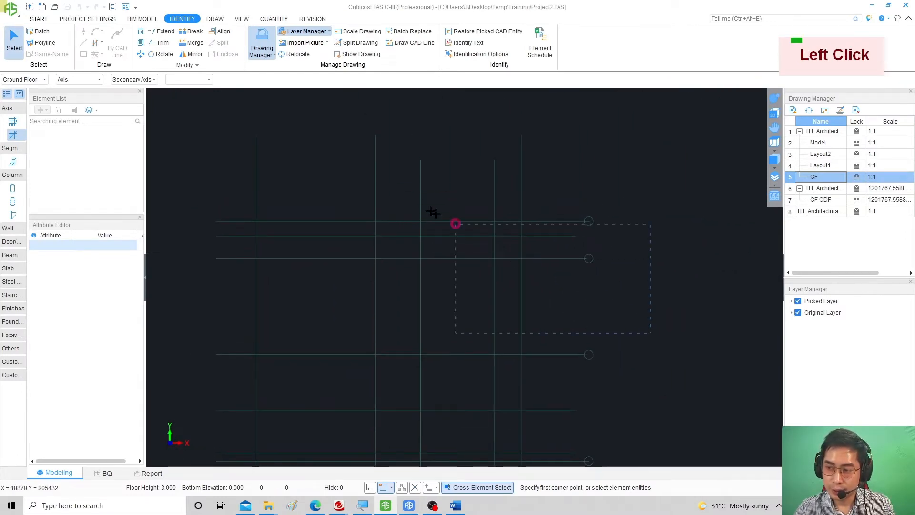
click(219, 124)
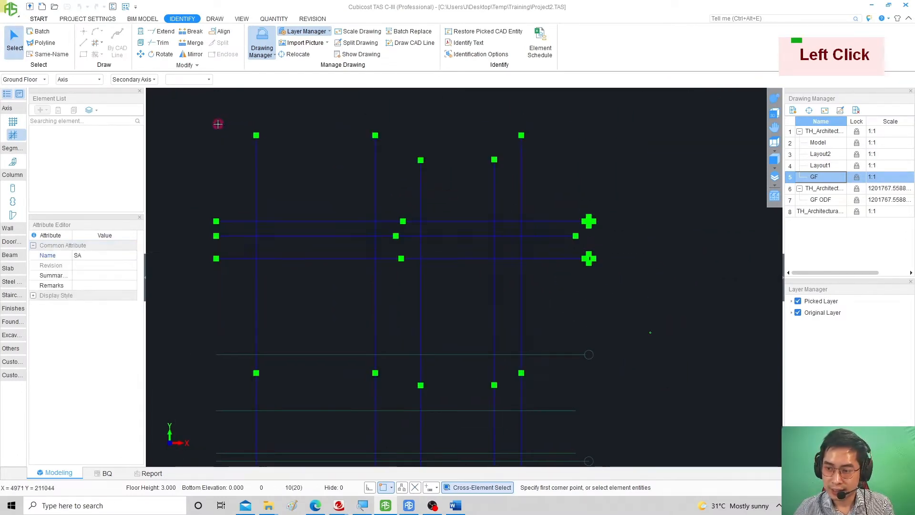
scroll(218, 125, down, 1)
scroll(218, 125, down, 3)
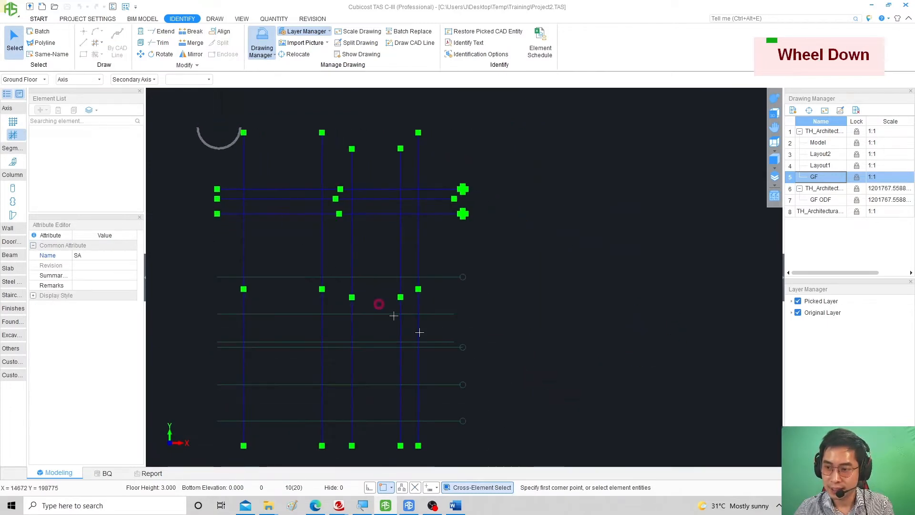
middle_drag(455, 349, 472, 326)
key(Delete)
Delete all the remaining horizontal secondary axes in one box selection
middle_drag(496, 357, 507, 351)
click(564, 437)
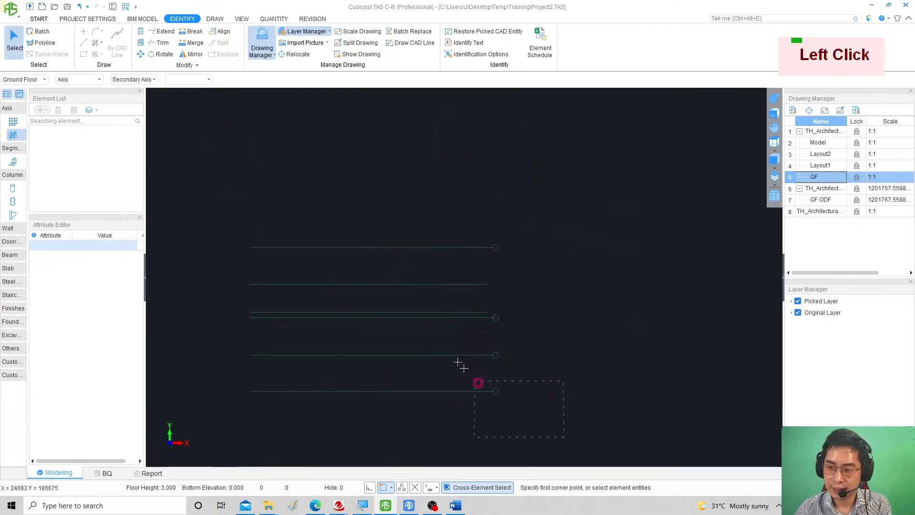
click(216, 165)
middle_drag(389, 254, 403, 253)
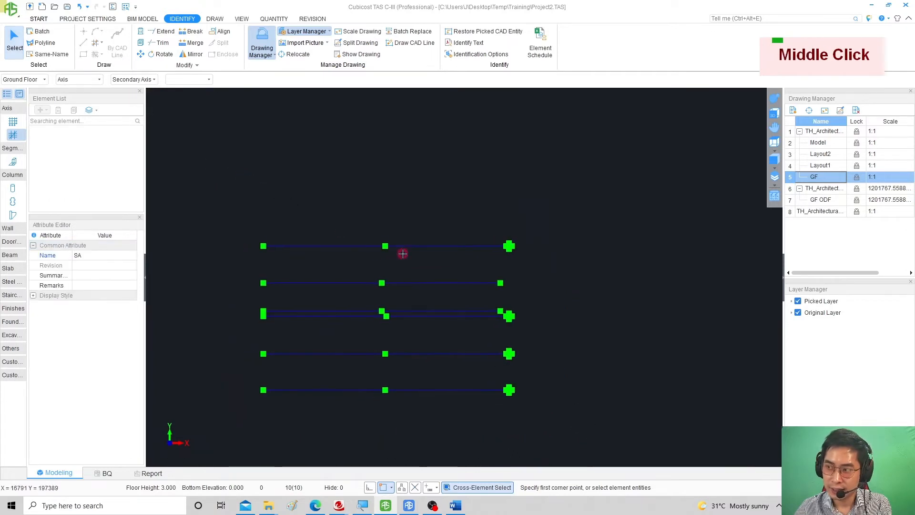
key(Delete)
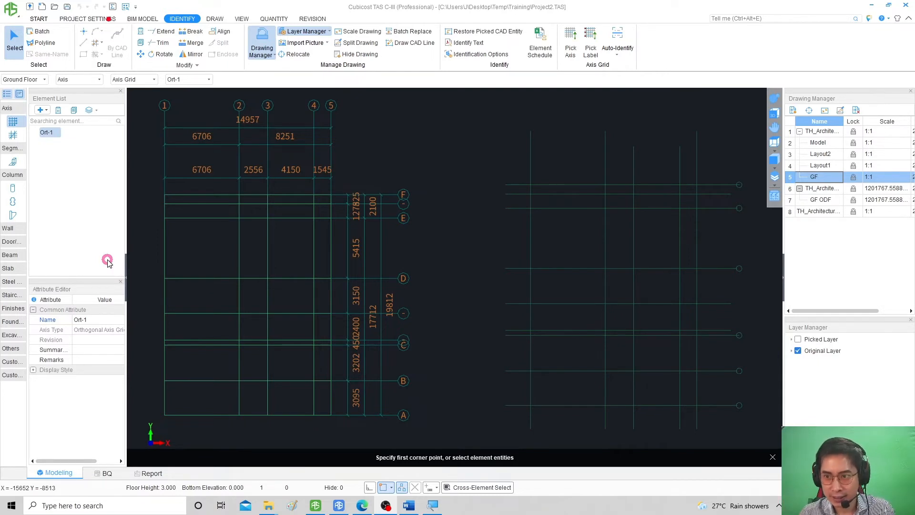
middle_drag(545, 185, 534, 193)
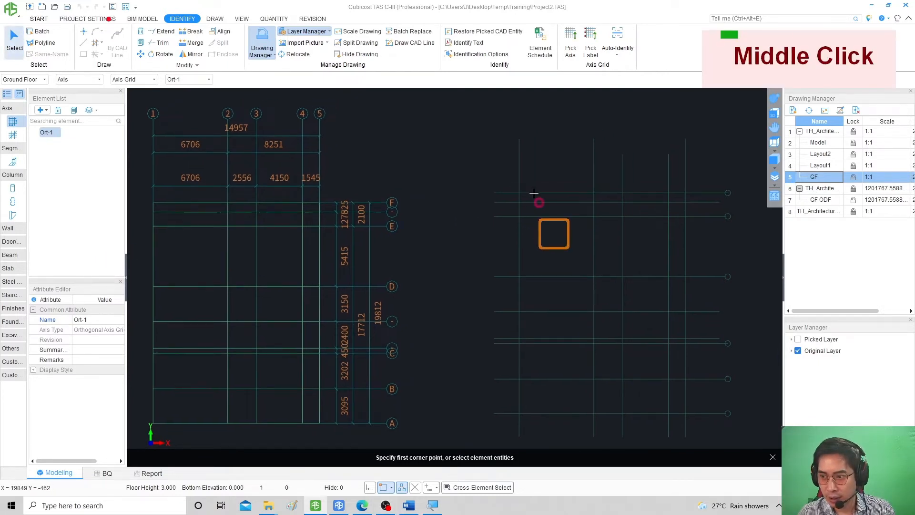
middle_drag(285, 294, 292, 293)
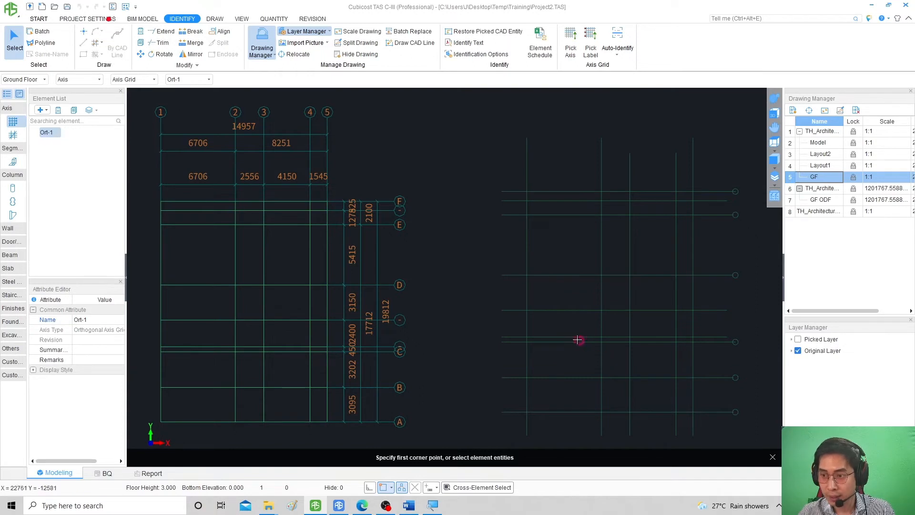
middle_drag(578, 340, 581, 338)
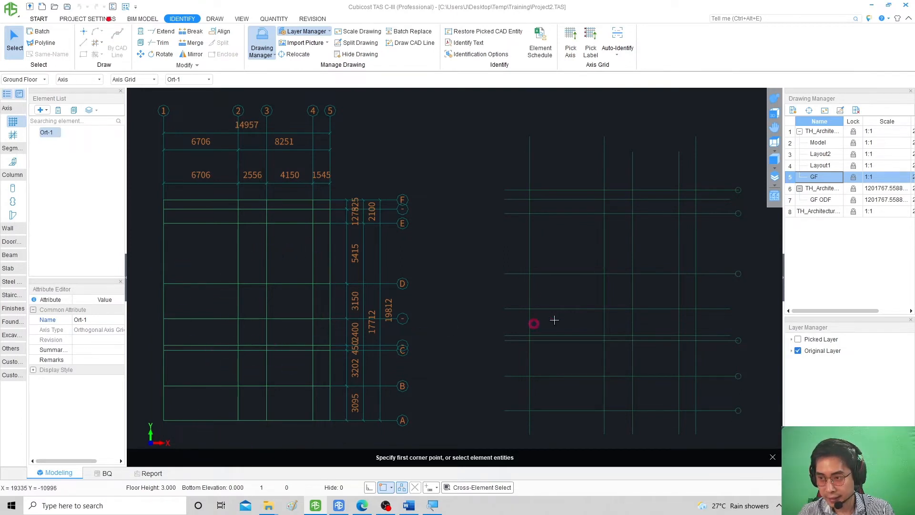
middle_drag(482, 202, 451, 204)
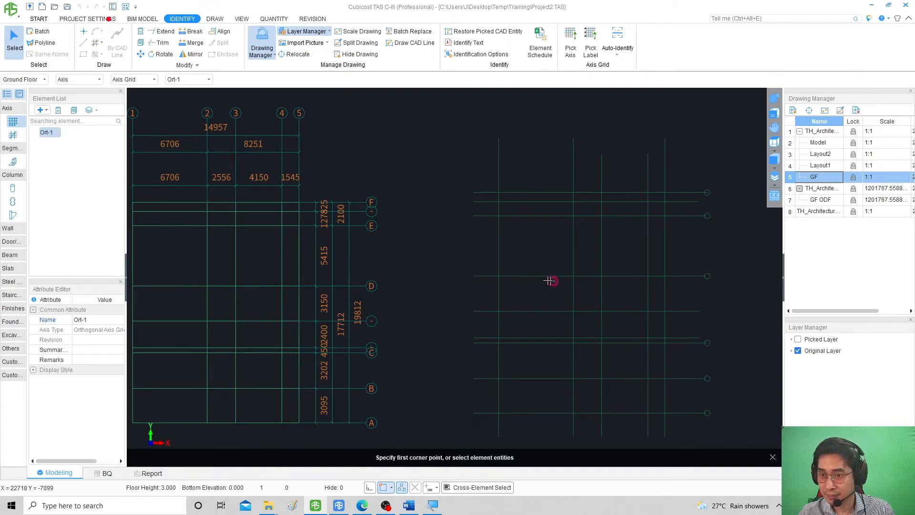
middle_drag(535, 272, 545, 267)
middle_drag(484, 266, 504, 264)
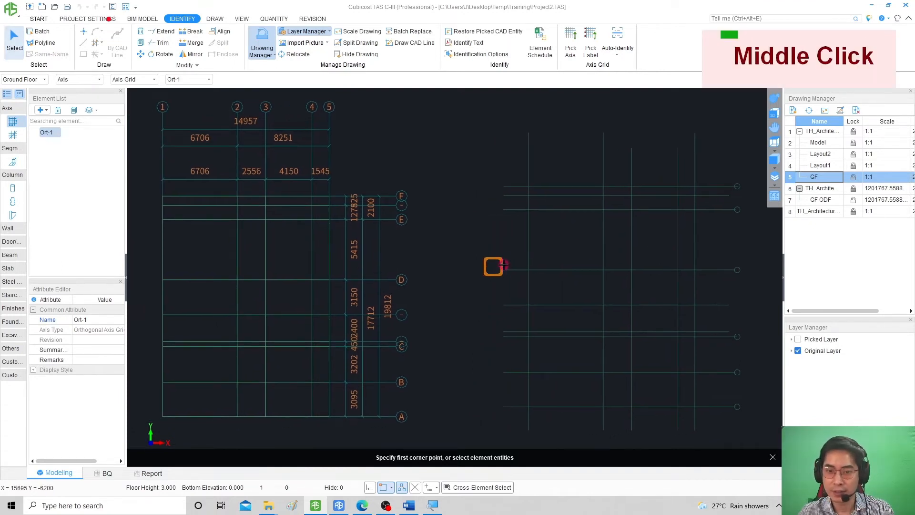
click(56, 138)
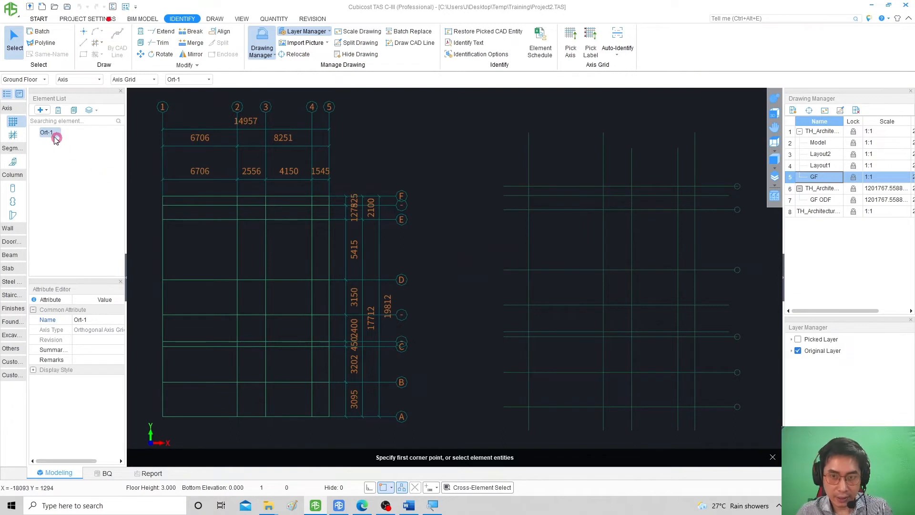
click(111, 191)
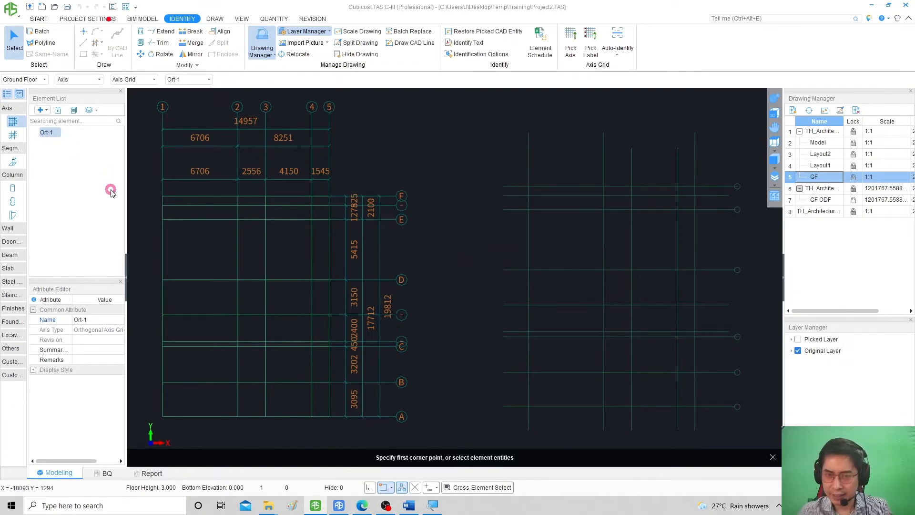
click(142, 167)
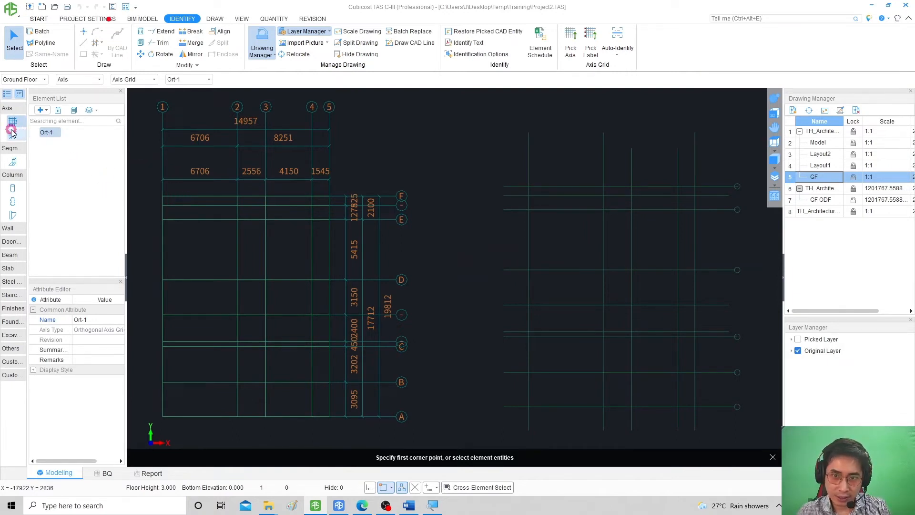
click(15, 109)
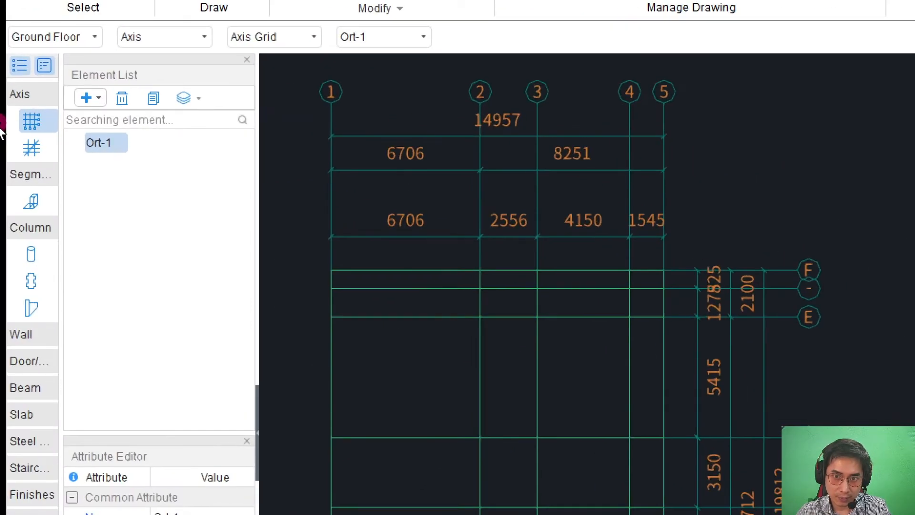
click(8, 119)
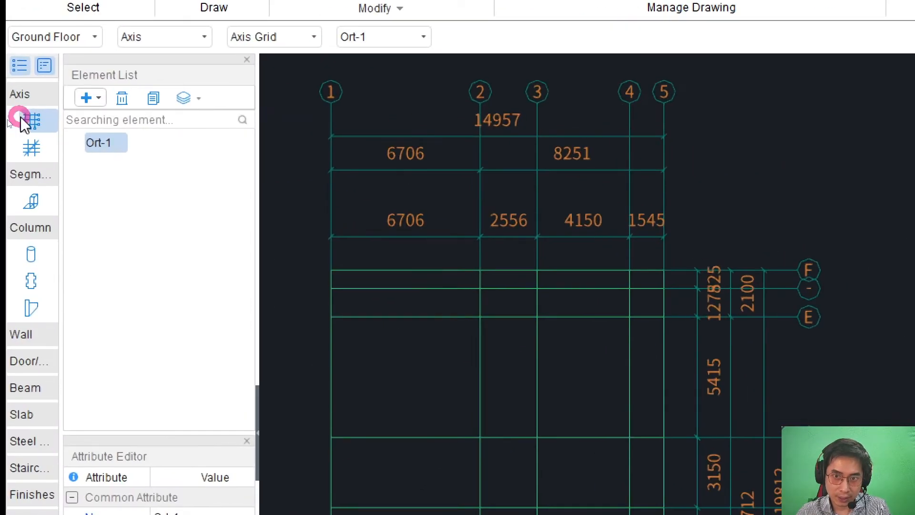
click(32, 147)
click(559, 269)
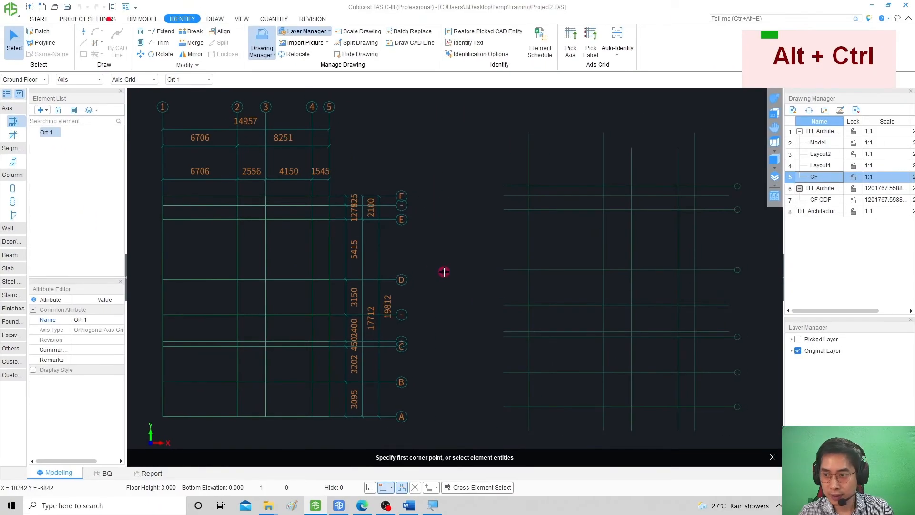
Hide the Ort-1 axis grid and show it again, and hide the secondary axes beside it
middle_drag(892, 421, 895, 413)
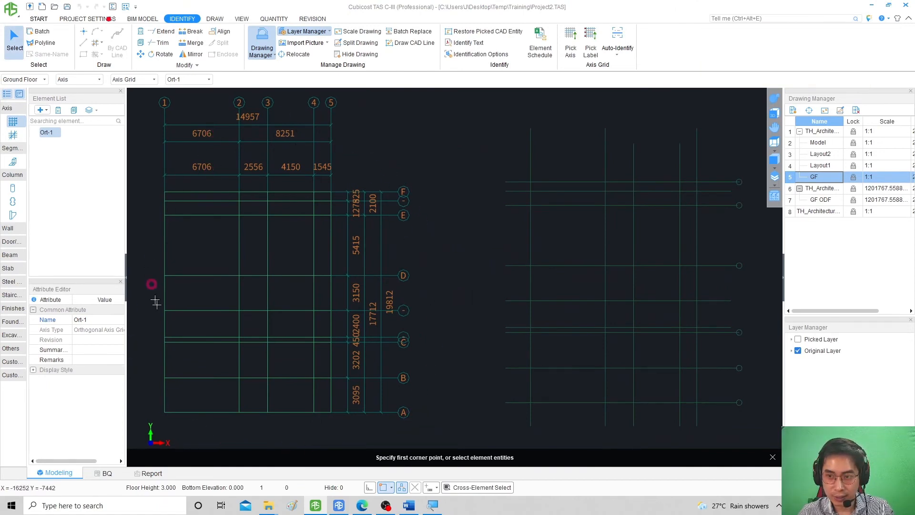
key(x)
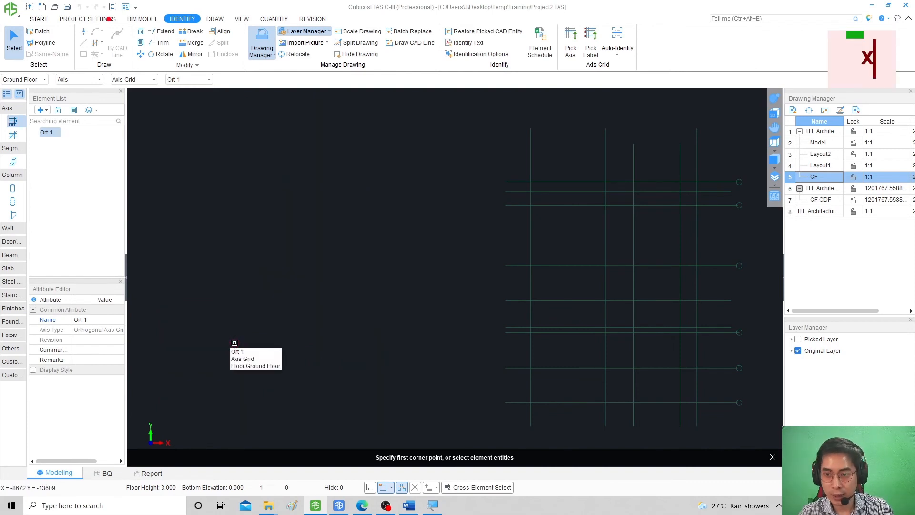
key(x)
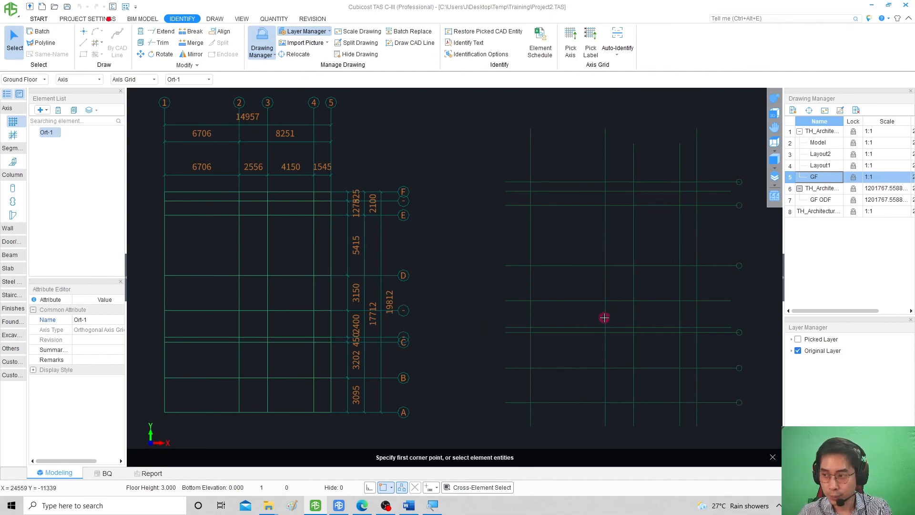
key(u)
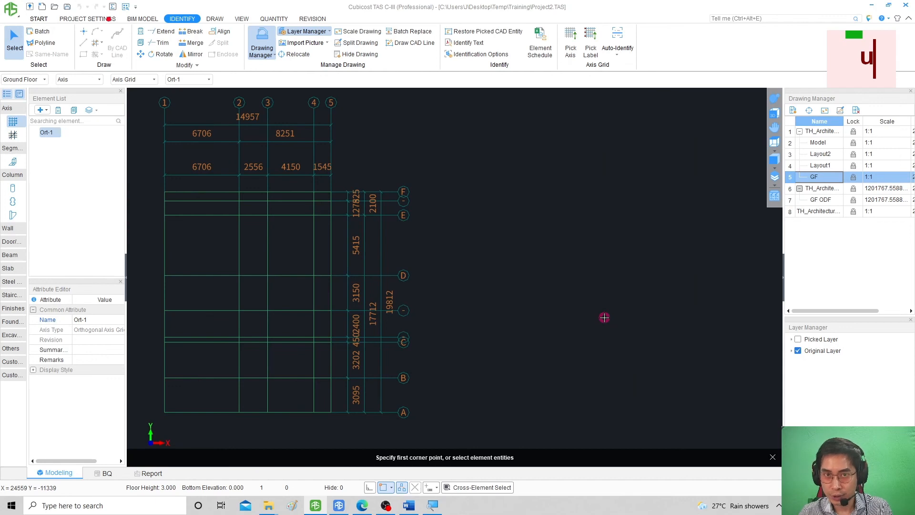
key(u)
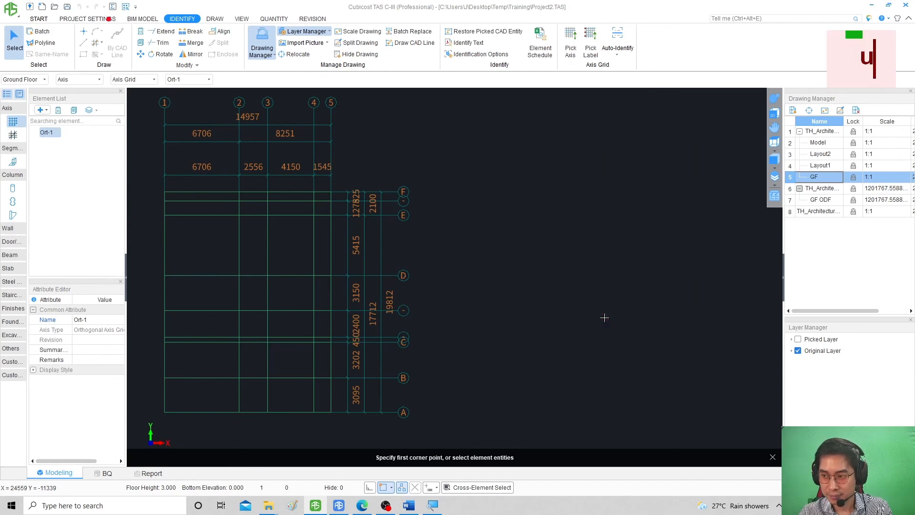